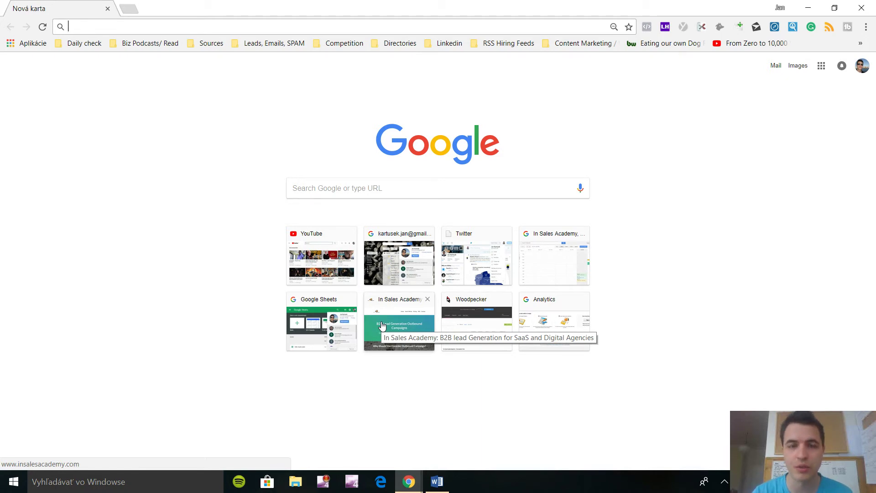
Step: Load crunchbase.com and go to its Companies search page
type("crunchbase.com")
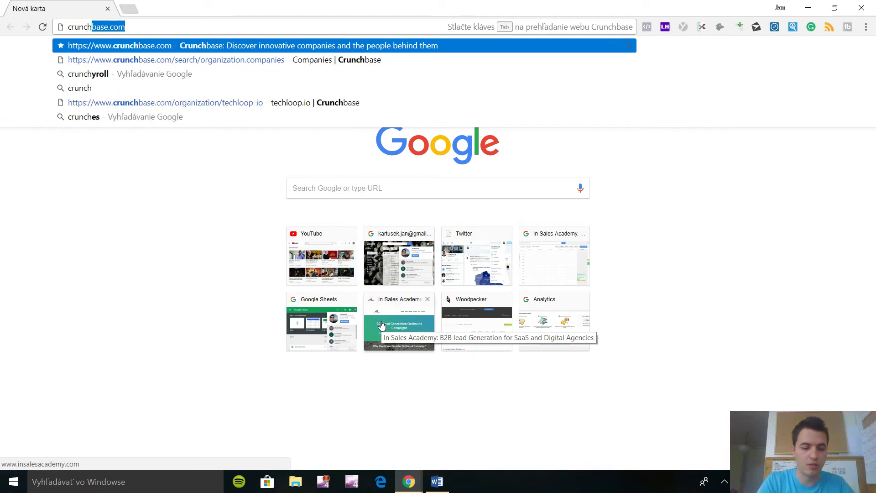
key("Return")
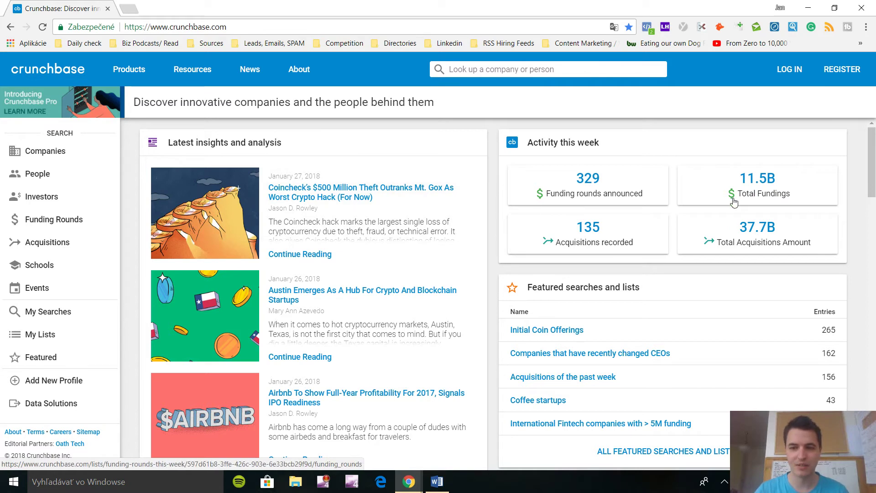
left_click(51, 155)
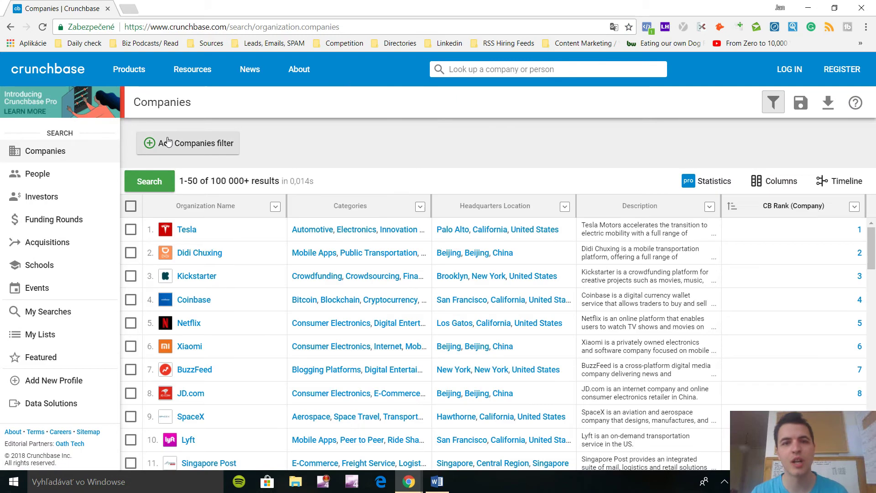
Step: Add a Headquarters Location filter set to German
left_click(229, 152)
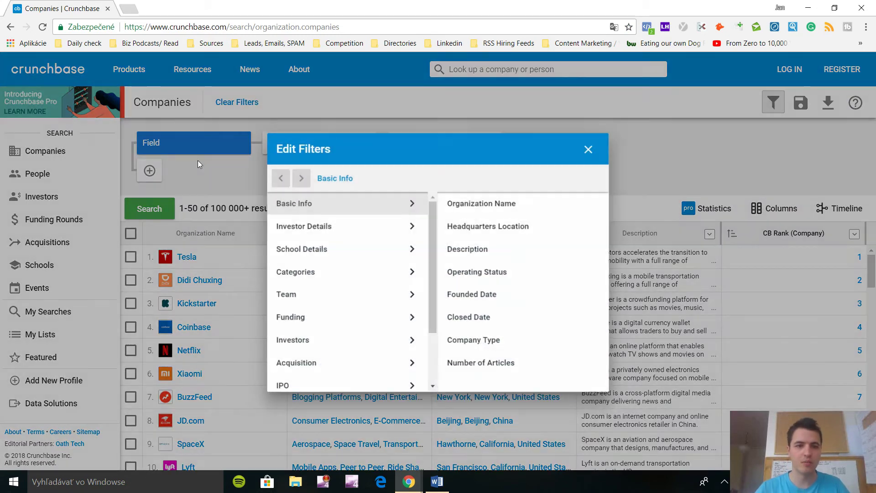
left_click(488, 227)
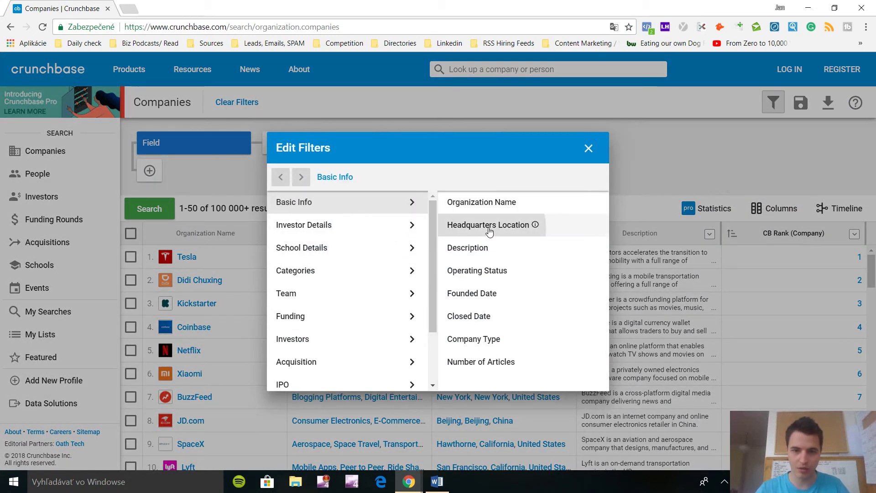
left_click(437, 145)
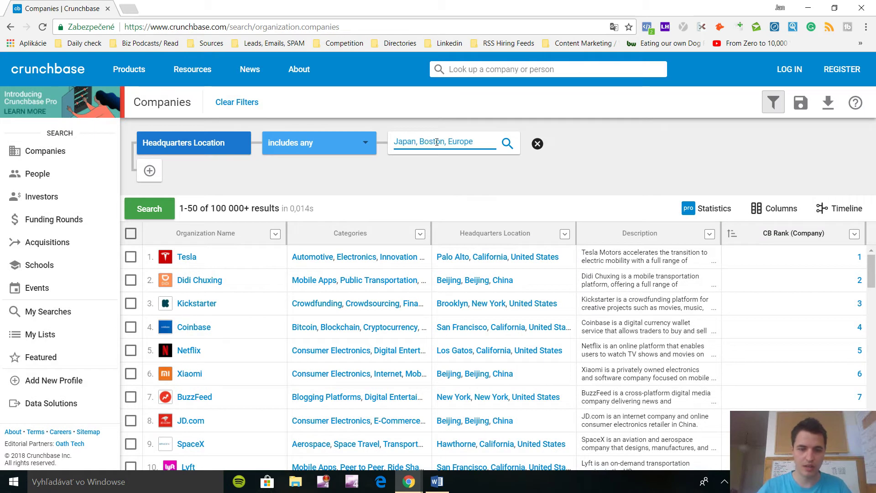
type("german")
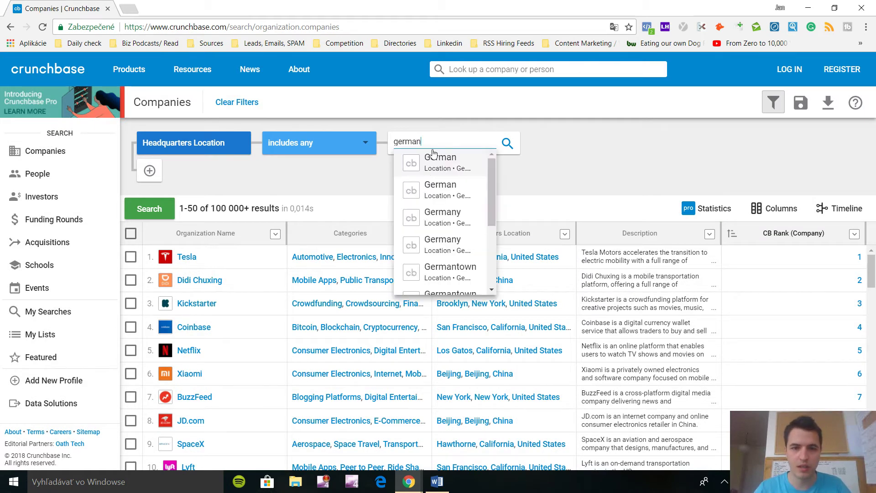
left_click(438, 159)
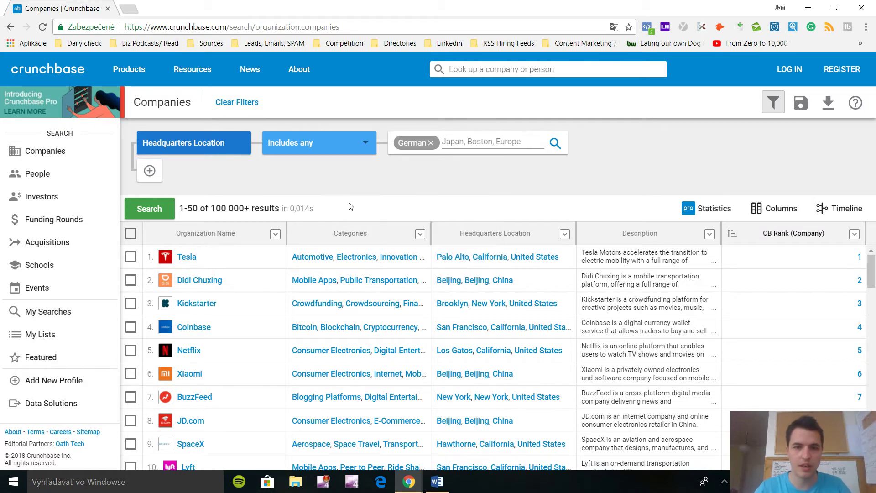
Step: Add a Number of Employees filter of 11-50 and run the company search
left_click(155, 175)
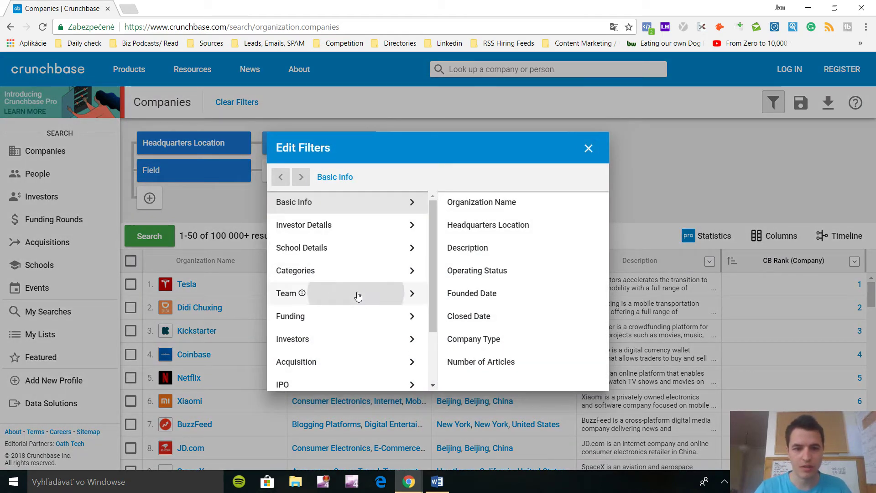
left_click(357, 295)
left_click(525, 224)
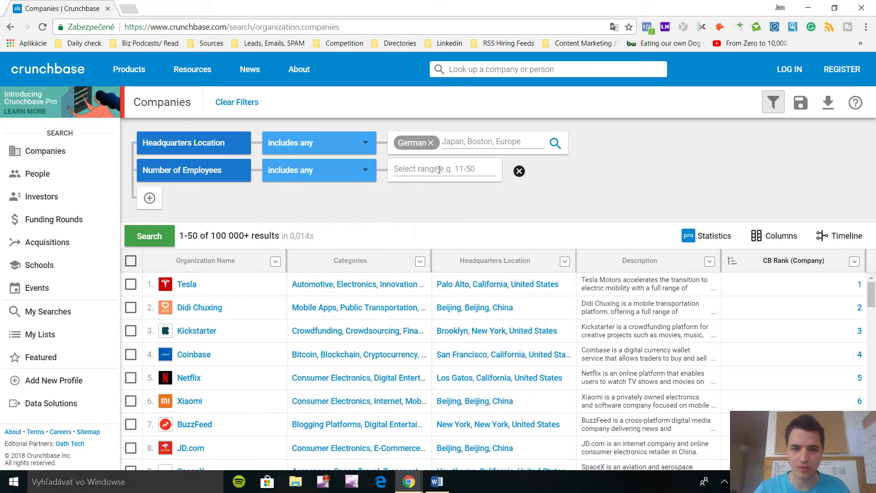
left_click(519, 171)
left_click(451, 268)
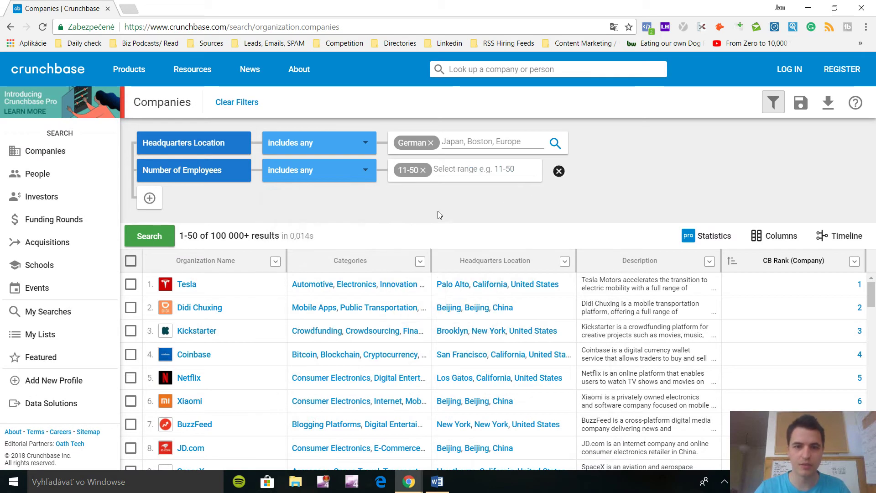
left_click(151, 237)
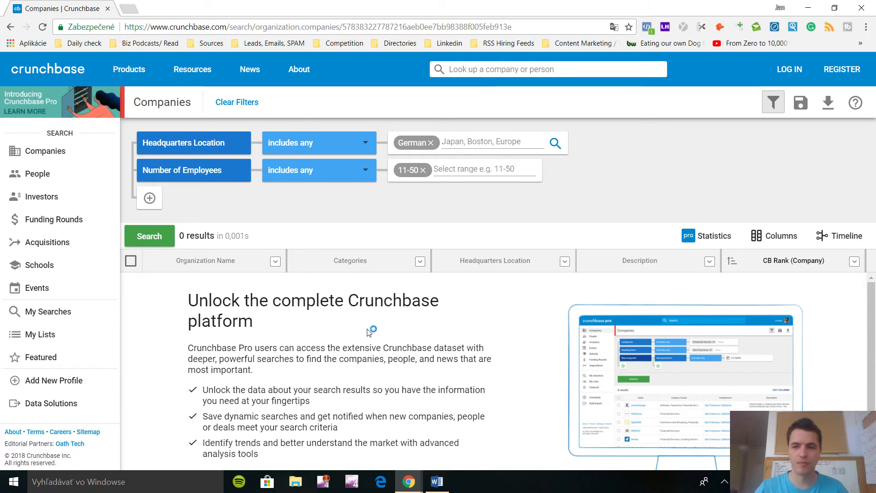
Step: Swap the headquarters location German for Germany and rerun the search, giving 2,048 companies
left_click(131, 261)
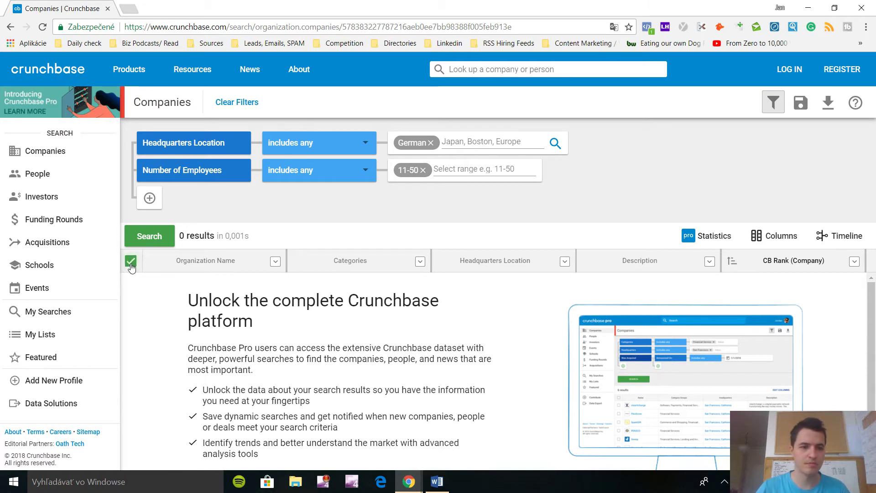
left_click(131, 261)
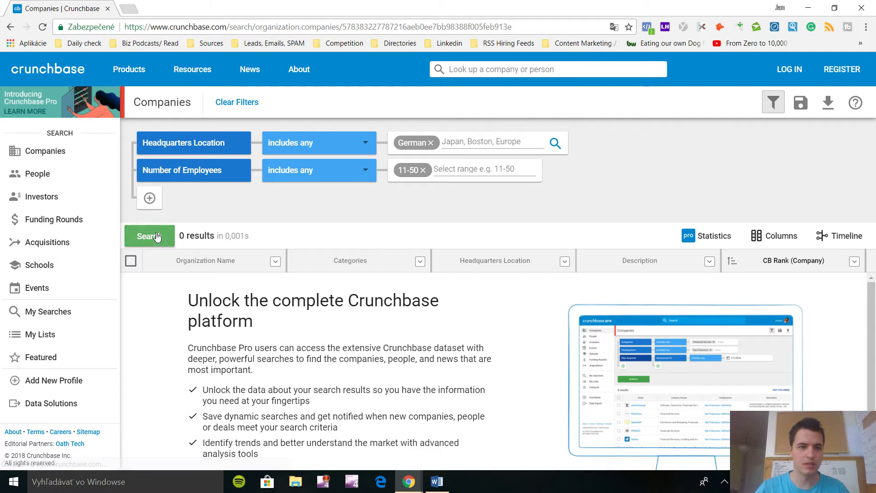
left_click(73, 155)
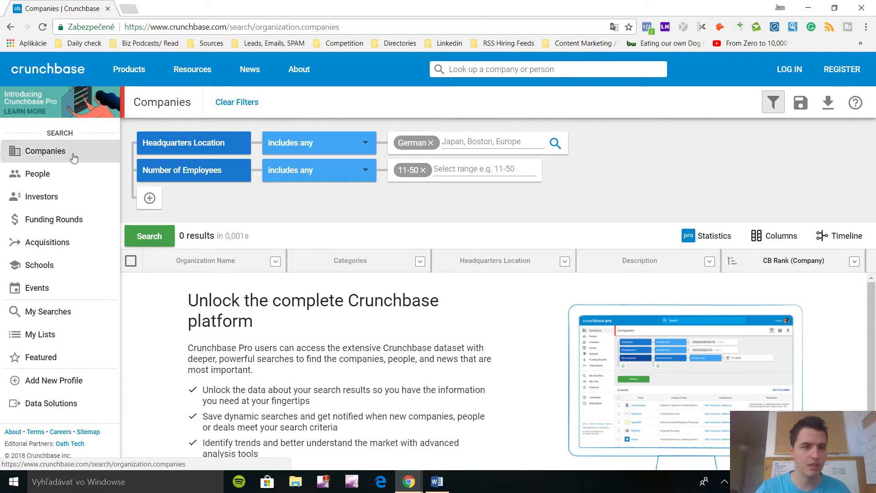
left_click(431, 142)
type("Germany")
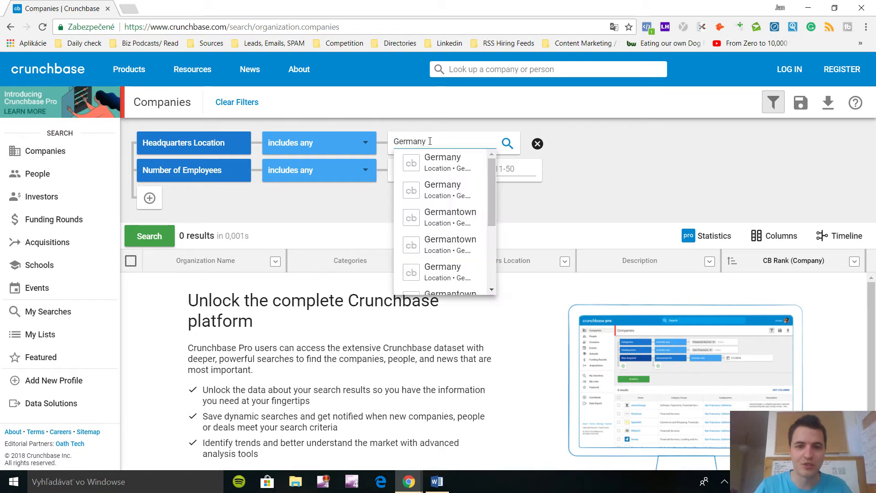
left_click(445, 162)
left_click(168, 236)
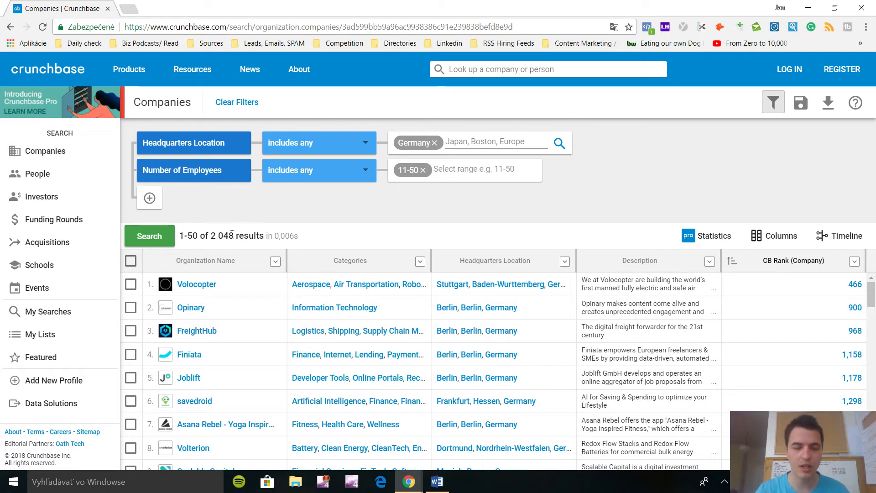
Step: Open the Opinary and savedroid profiles in background tabs, then view Opinary's
scroll(220, 313, "down", 3)
scroll(221, 313, "up", 3)
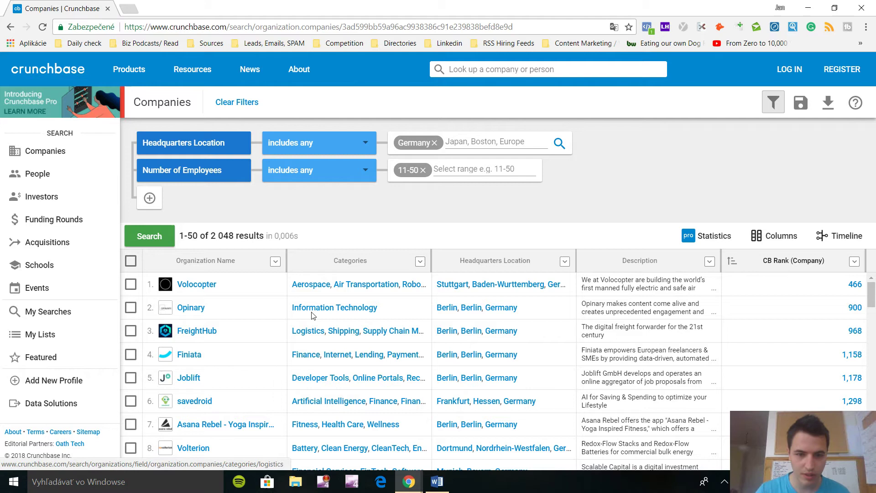
middle_click(204, 312)
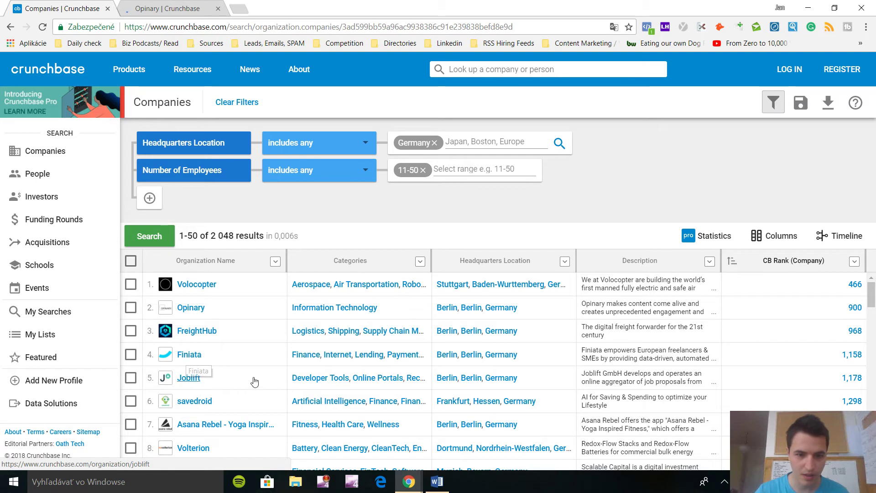
middle_click(211, 404)
left_click(149, 5)
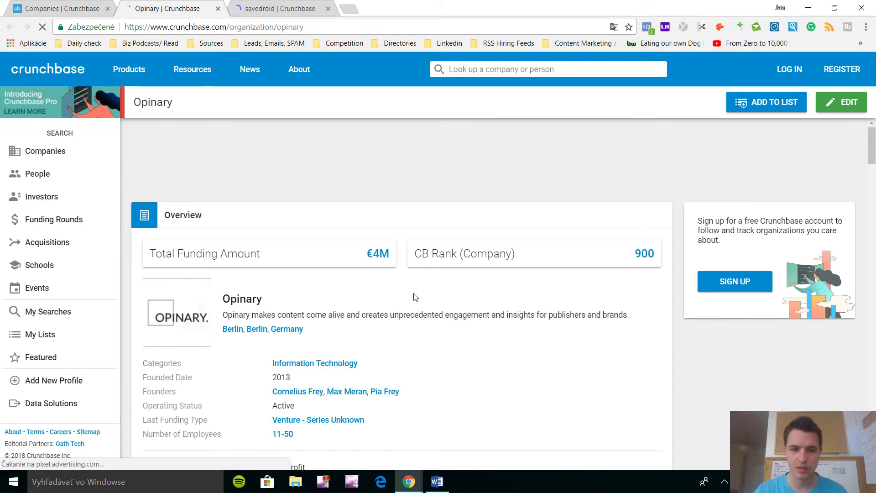
scroll(342, 297, "down", 2)
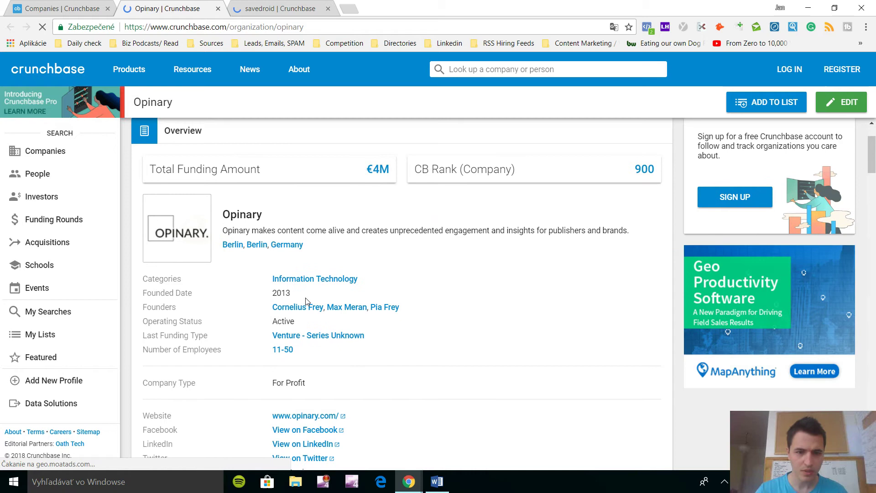
scroll(307, 301, "down", 2)
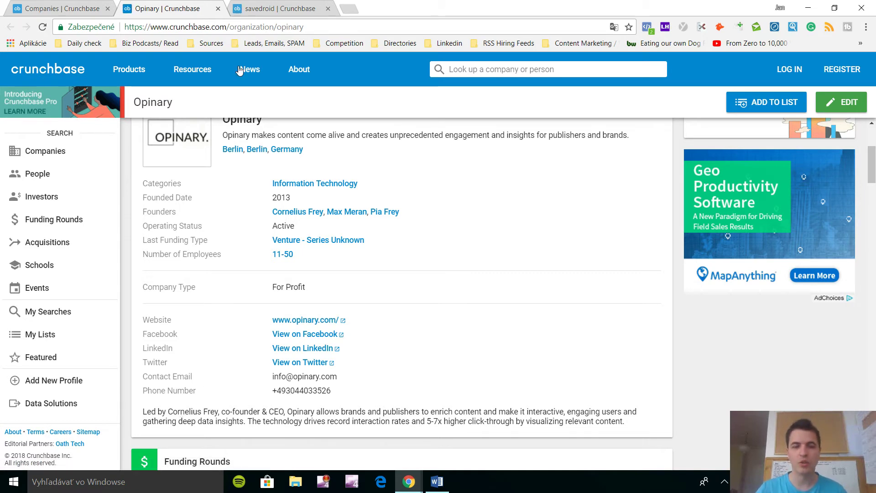
scroll(227, 232, "up", 1)
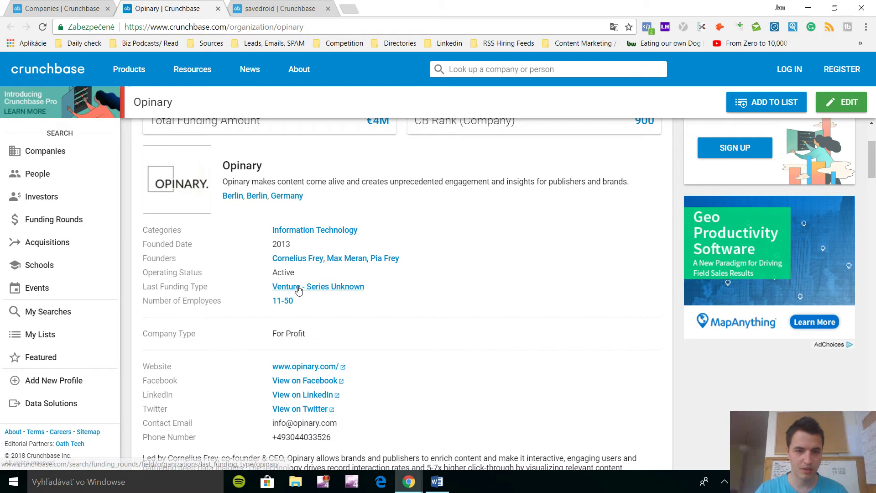
scroll(321, 292, "down", 1)
scroll(320, 292, "down", 5)
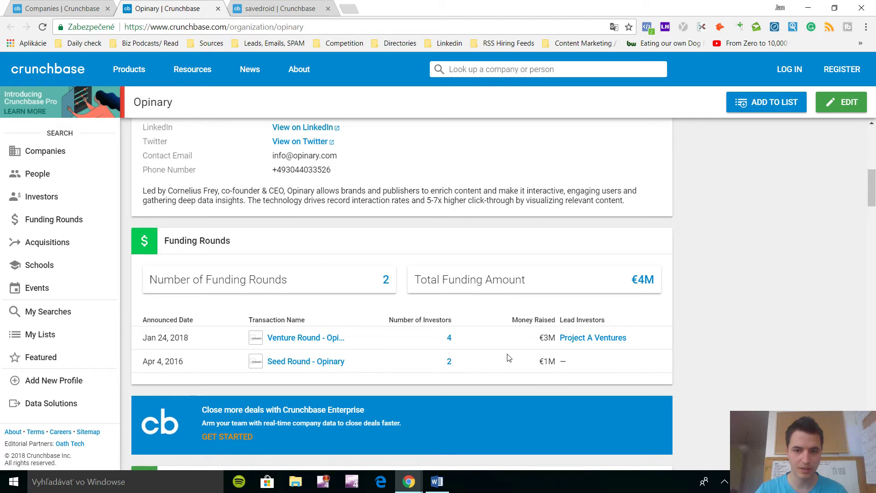
scroll(365, 274, "up", 2)
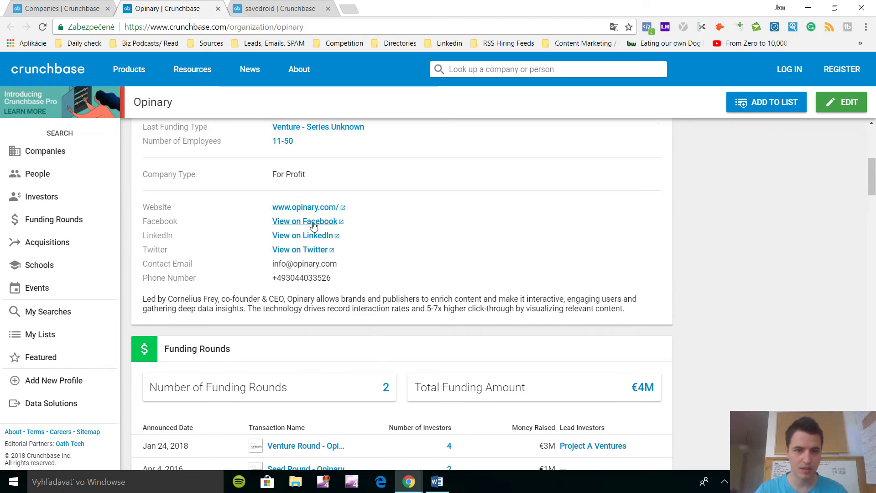
left_click(303, 207)
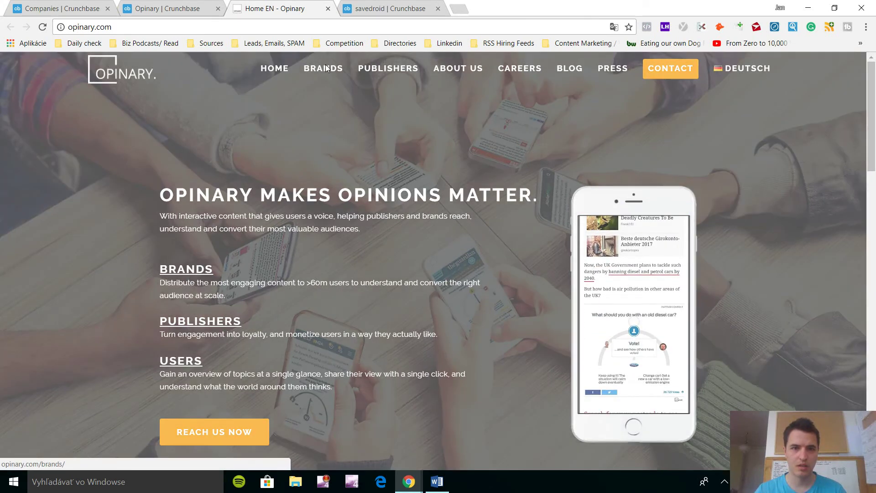
Step: Open opinary.com/brands/ and scroll through its publisher network and engagement figures
left_click(325, 67)
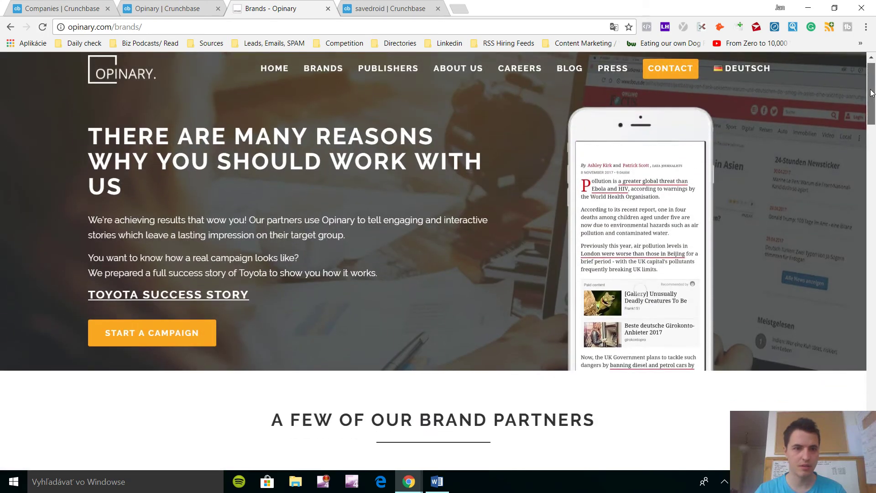
left_click_drag(872, 93, 873, 384)
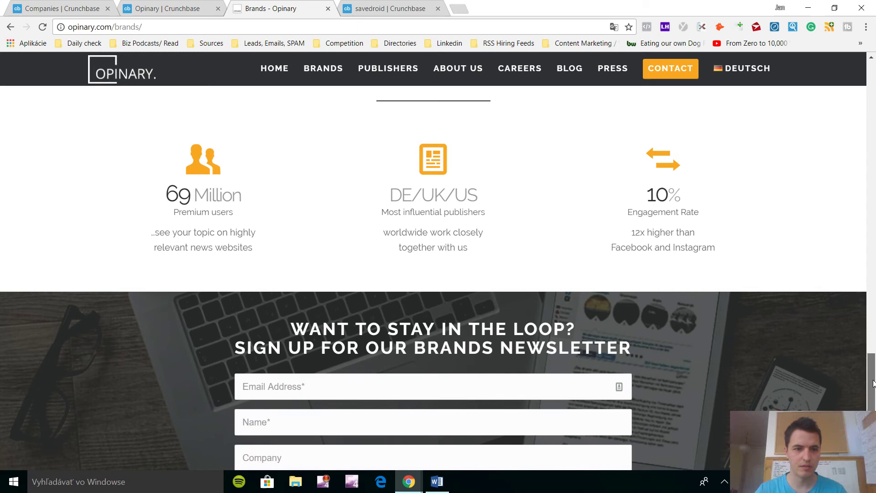
left_click_drag(873, 384, 872, 91)
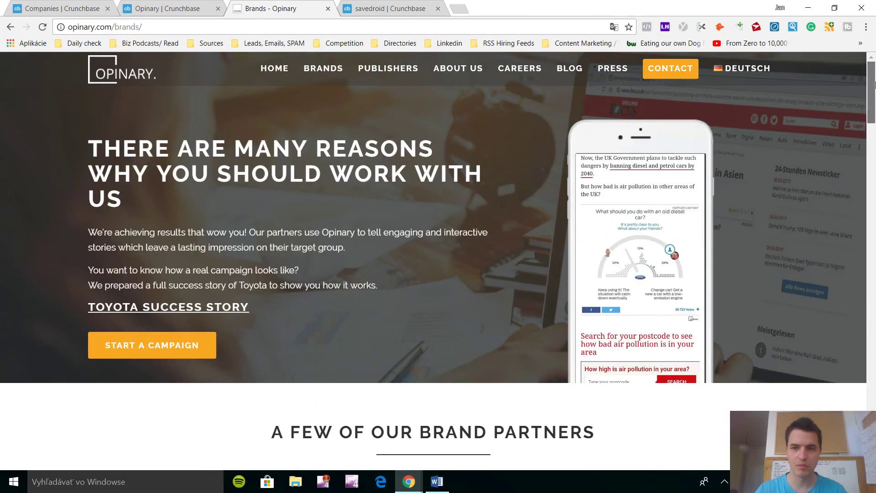
Step: Return to Opinary's Crunchbase profile and select the company name 'Opinary' in its header
left_click(215, 4)
scroll(382, 275, "up", 4)
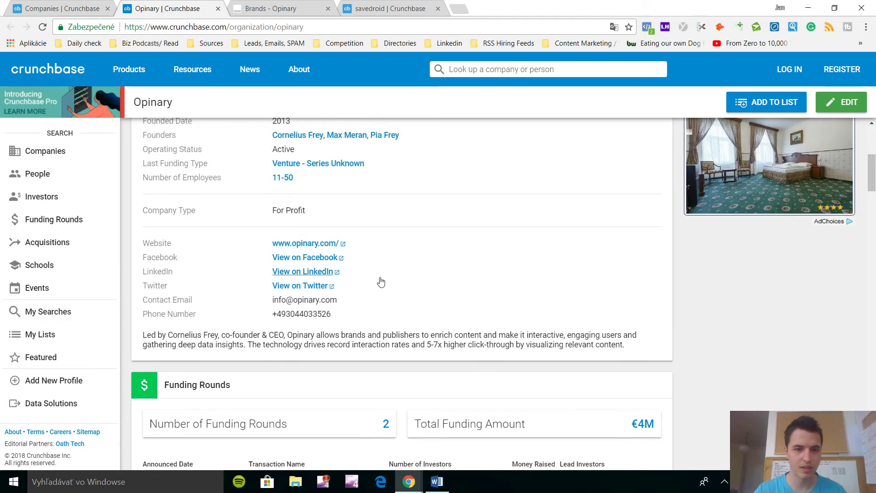
scroll(438, 315, "down", 2)
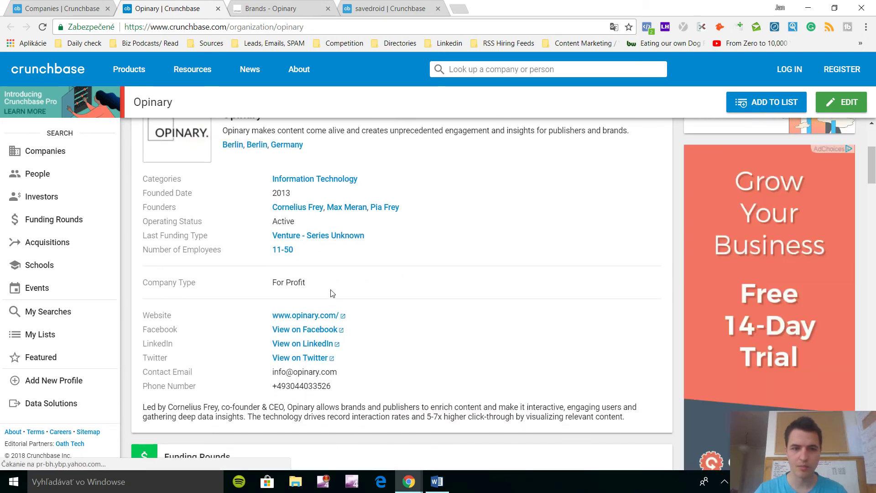
scroll(336, 275, "up", 1)
double_click(257, 160)
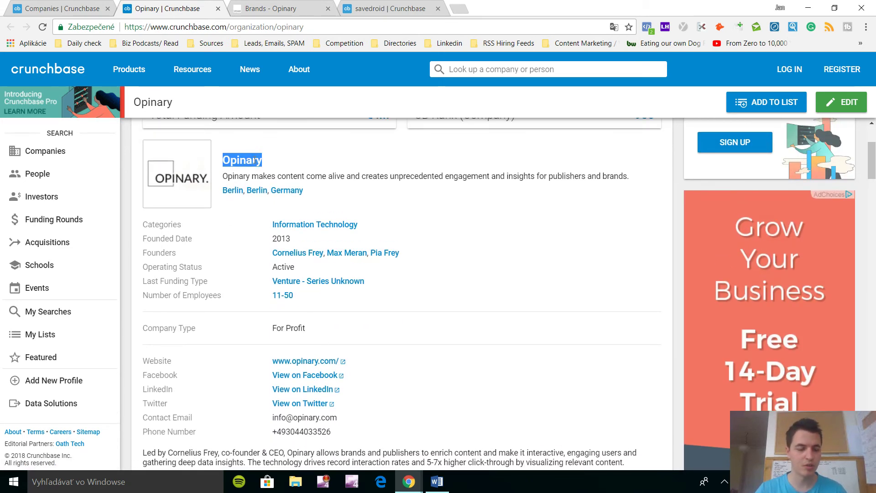
Step: In a new tab, go to LinkedIn, search 'Opinary' and open its company page
left_click(461, 7)
type("linkedin.com/feed/")
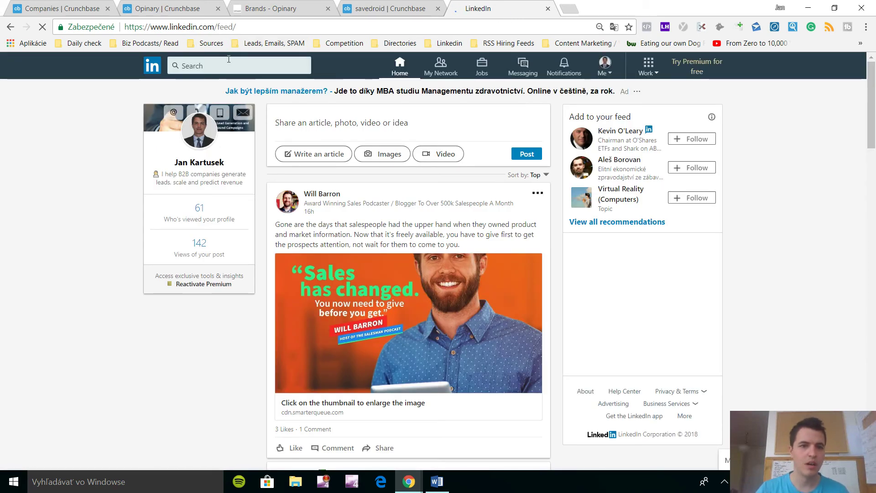
left_click(231, 60)
type("Opinary")
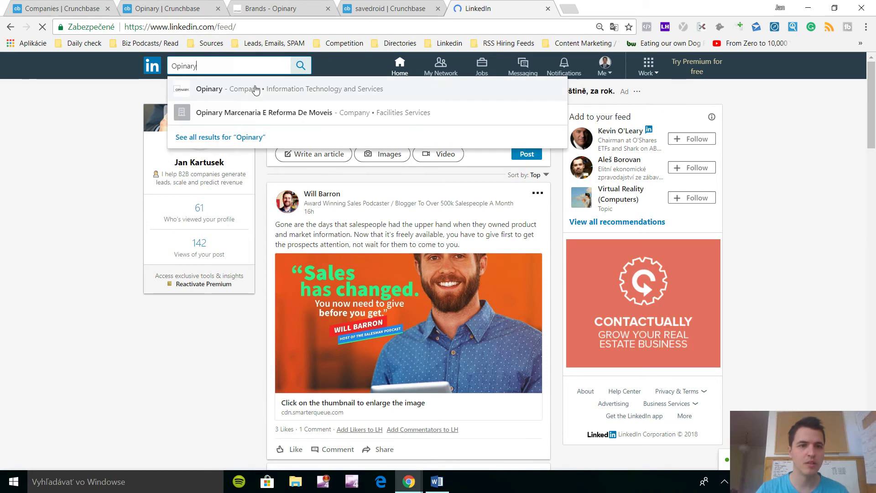
left_click(235, 91)
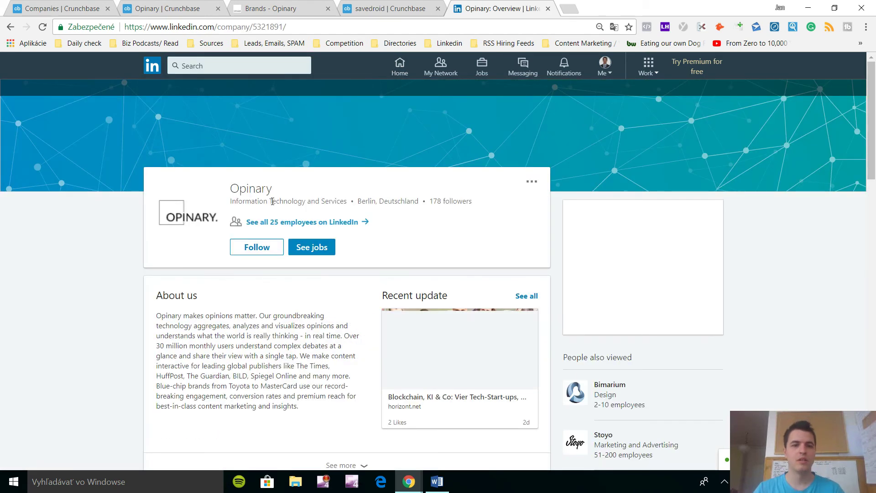
Step: Expand Opinary's About us section and read its founding year, size and details
scroll(383, 225, "down", 1)
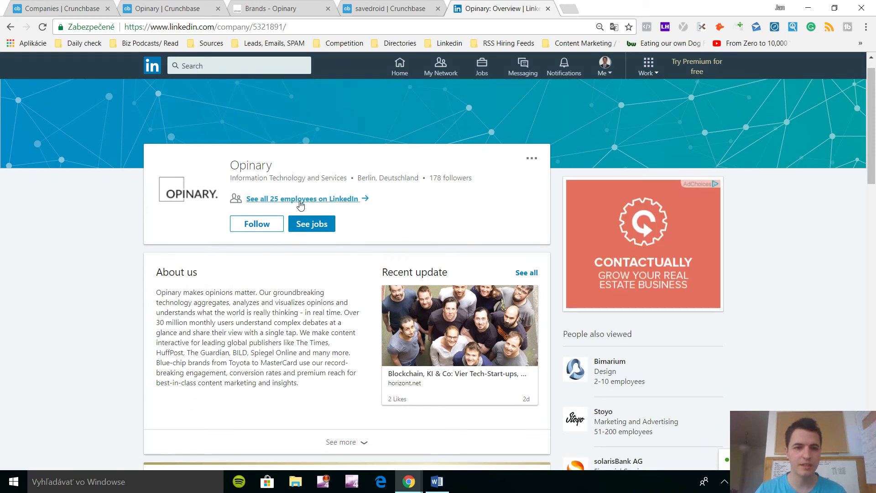
scroll(342, 375, "down", 2)
left_click(361, 341)
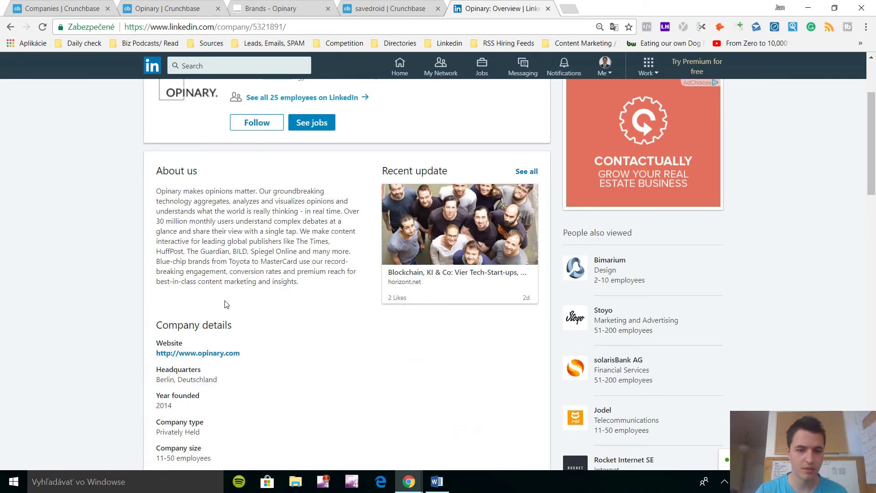
scroll(225, 304, "down", 10)
scroll(266, 295, "down", 2)
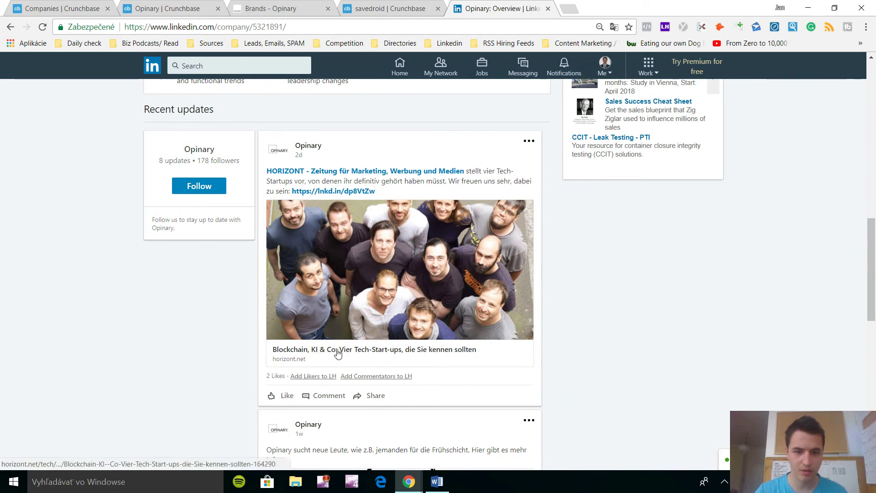
scroll(142, 306, "down", 3)
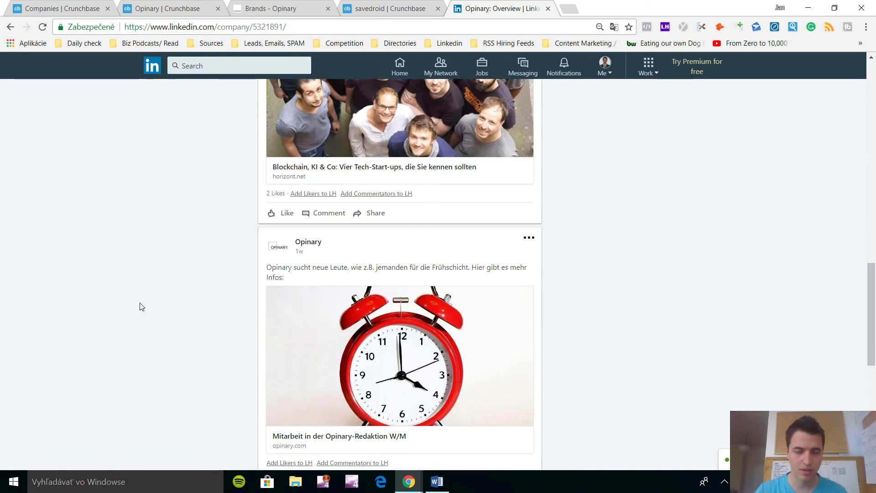
scroll(139, 305, "up", 8)
scroll(132, 276, "up", 2)
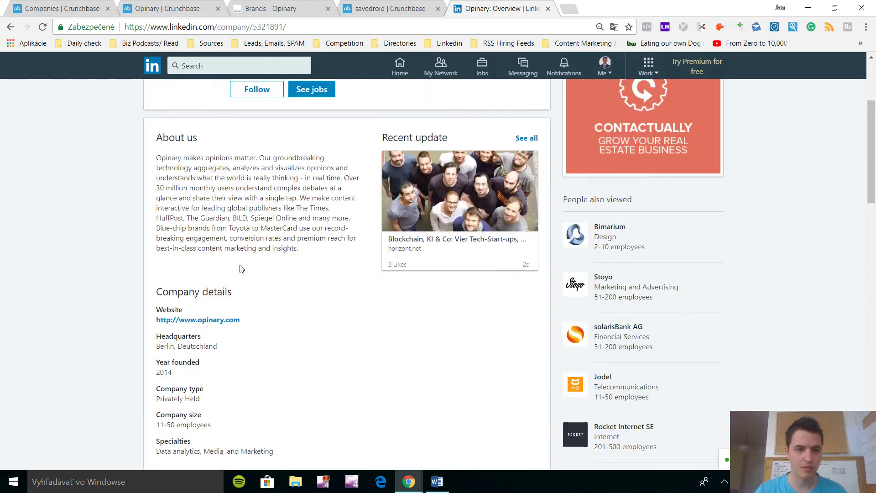
scroll(242, 269, "up", 3)
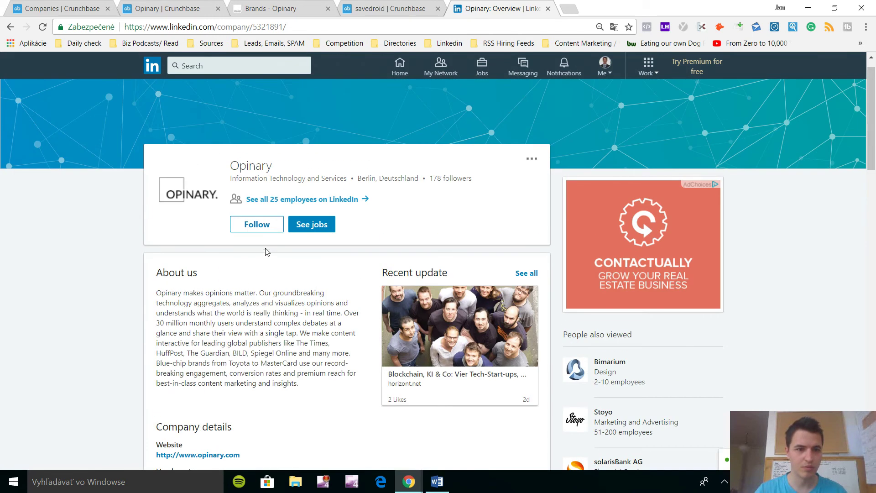
Step: Open the co-founder and CEO's profile from Opinary's 25 LinkedIn employees, glancing back at Crunchbase
left_click(294, 199)
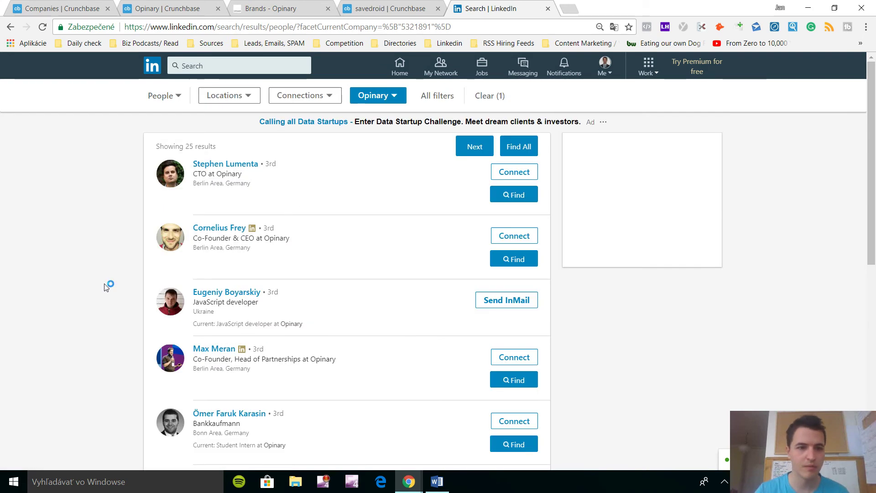
left_click(173, 237)
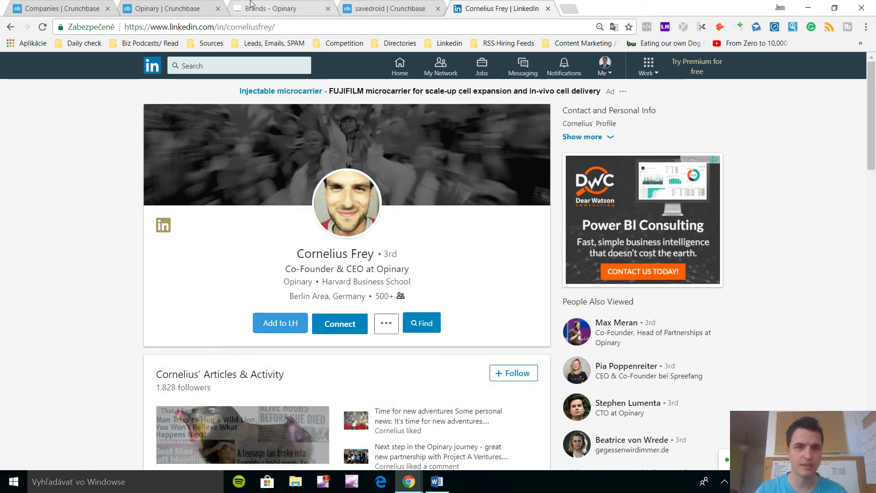
left_click(176, 9)
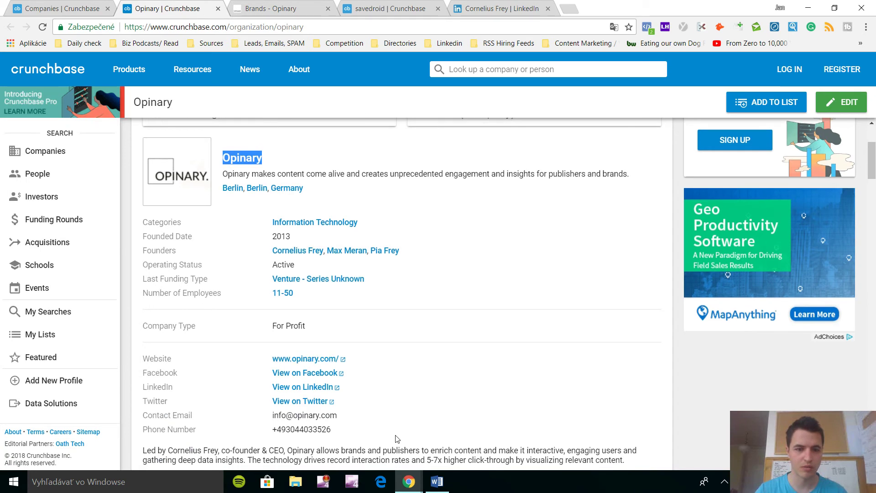
scroll(396, 439, "down", 1)
Step: Review the CEO's experience, education and recommendations, then return to Opinary's contact page
left_click(512, 5)
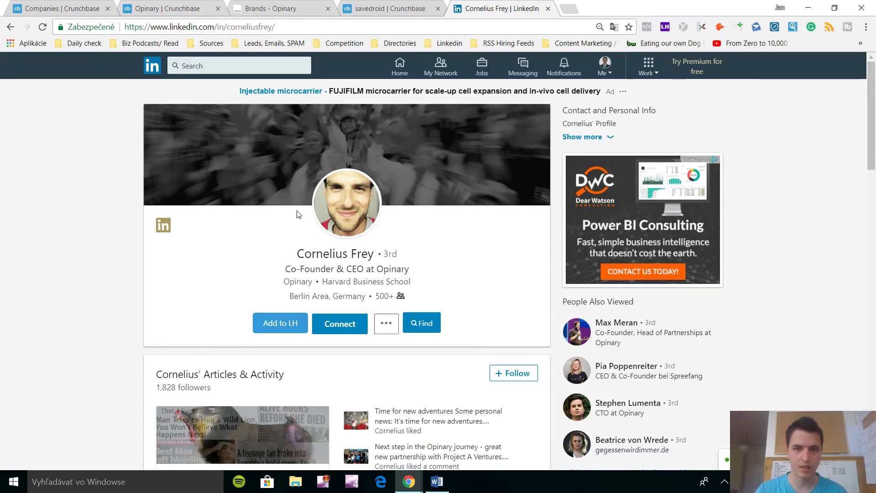
scroll(235, 239, "down", 8)
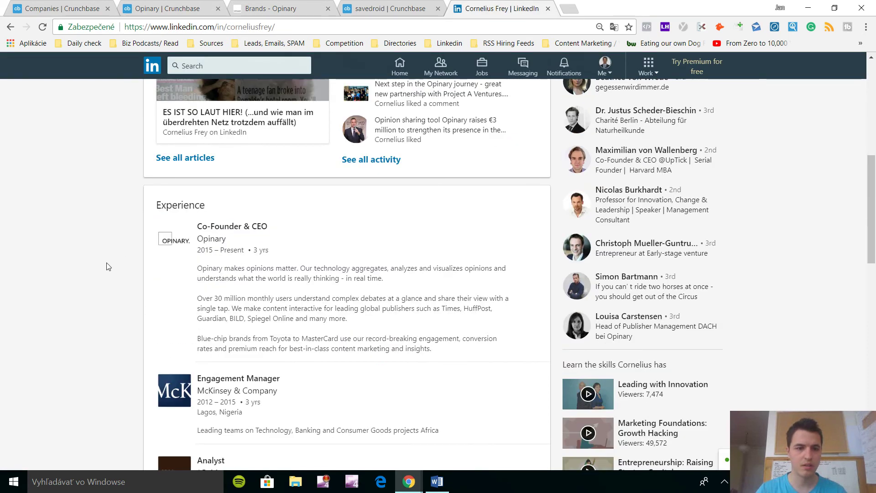
scroll(105, 263, "down", 7)
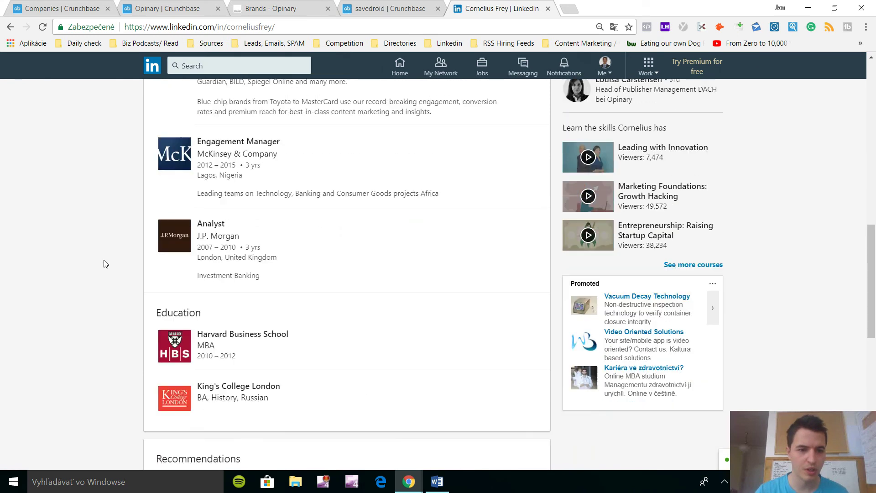
scroll(105, 264, "down", 4)
scroll(106, 264, "up", 1)
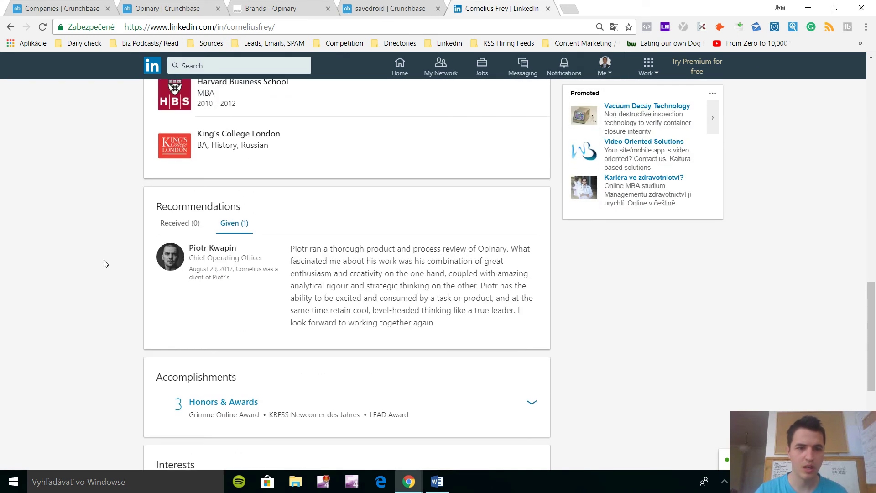
scroll(106, 264, "up", 15)
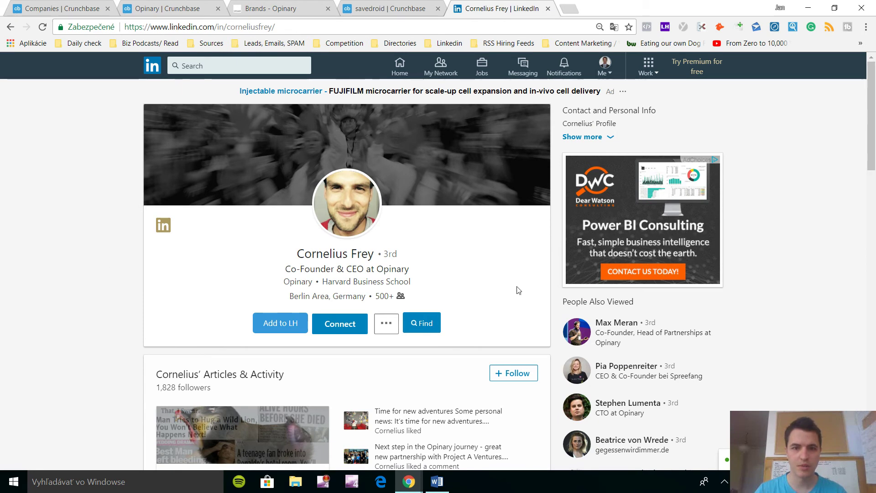
left_click(274, 4)
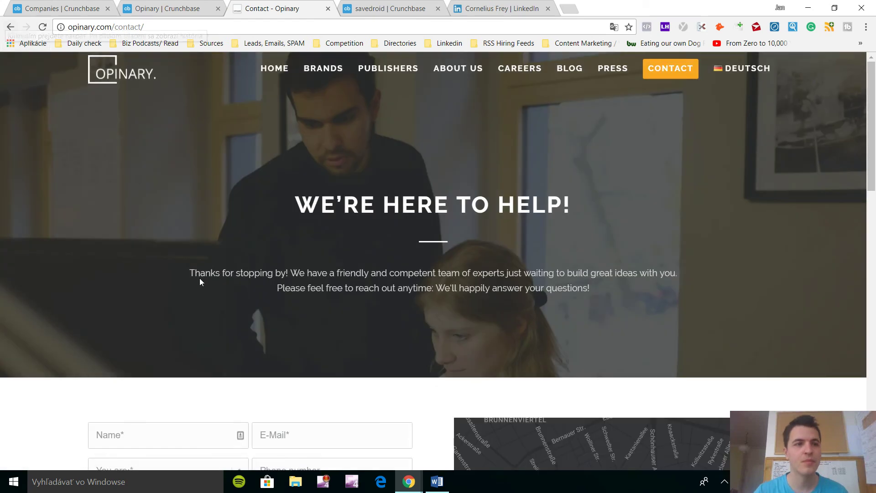
Step: Go back to Opinary's Brands page and look up opinary.com emails with Hunter
scroll(197, 280, "down", 8)
scroll(186, 268, "up", 8)
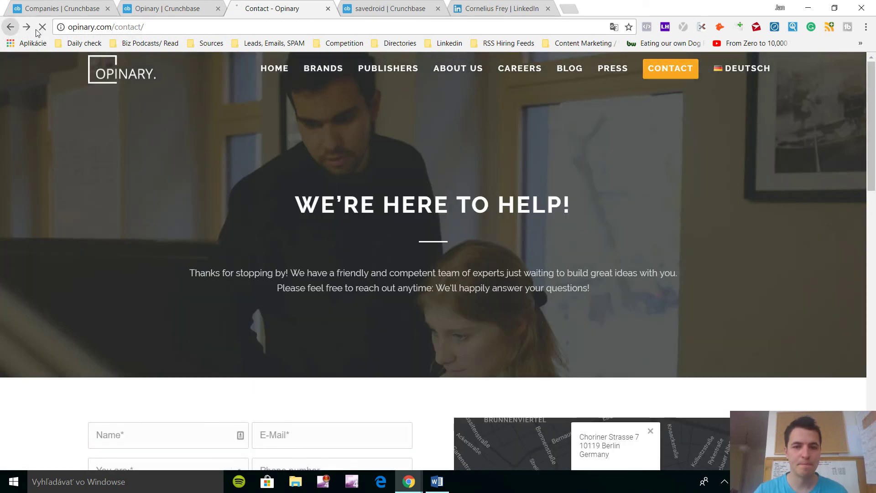
left_click(10, 26)
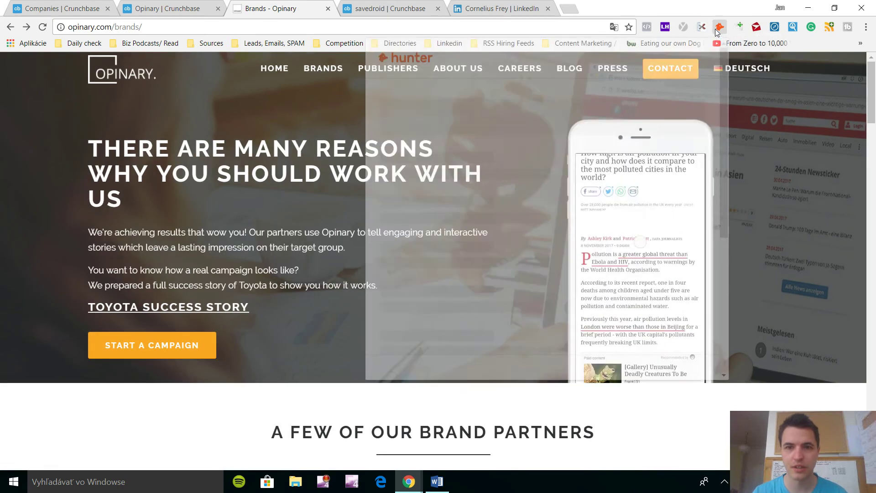
left_click(720, 27)
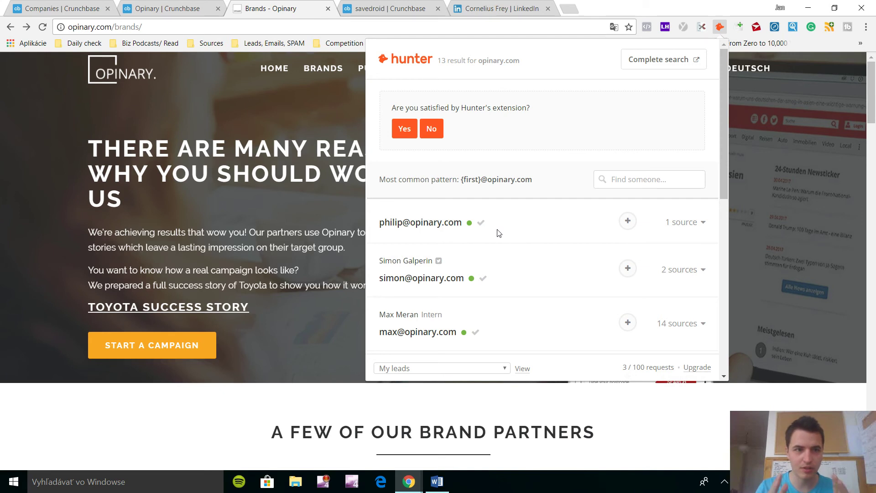
Step: Expand the CEO's address's 3 sources, select that email, and close the Hunter list
scroll(499, 233, "down", 3)
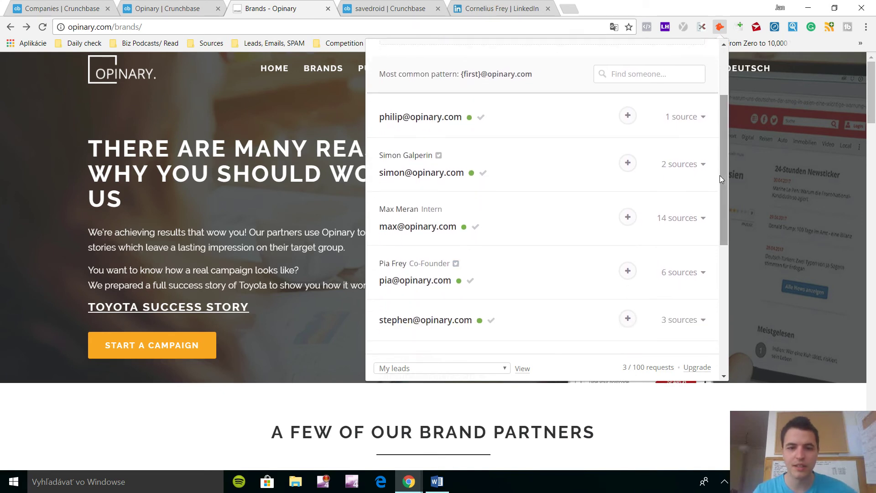
left_click_drag(720, 175, 685, 263)
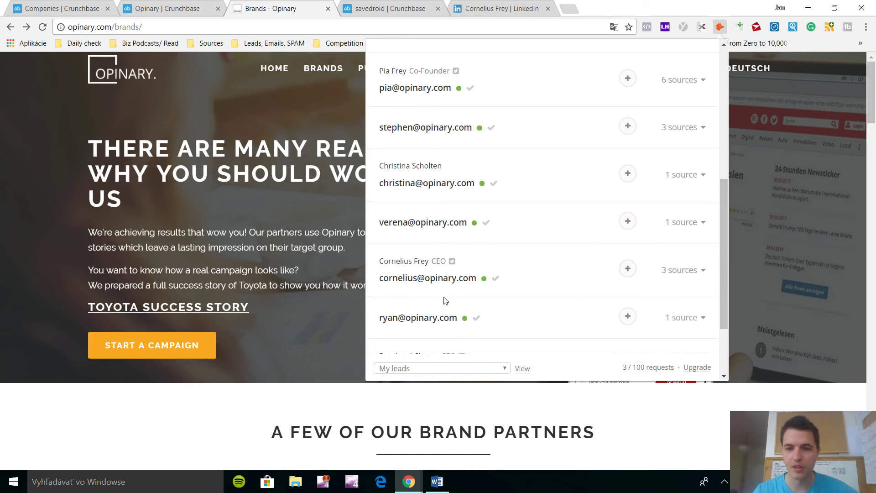
mouse_move(721, 250)
left_mouse_down()
mouse_move(733, 174)
mouse_move(726, 123)
mouse_move(731, 255)
left_mouse_up()
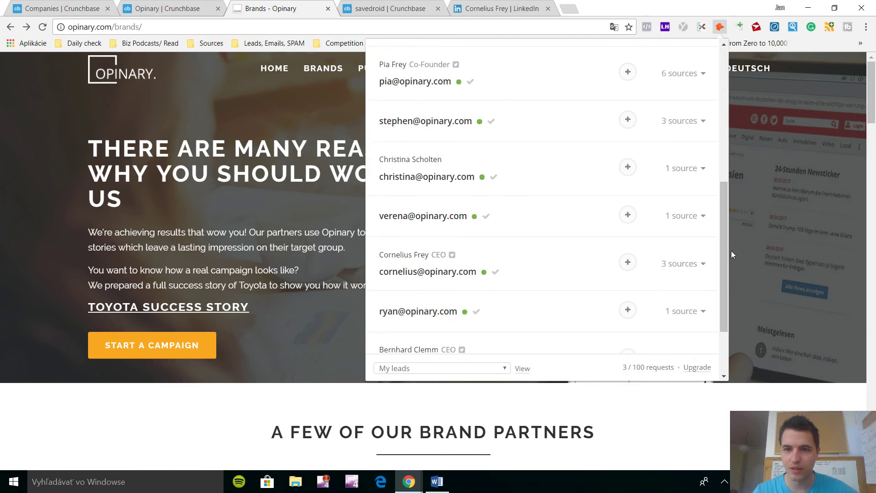
left_click(675, 268)
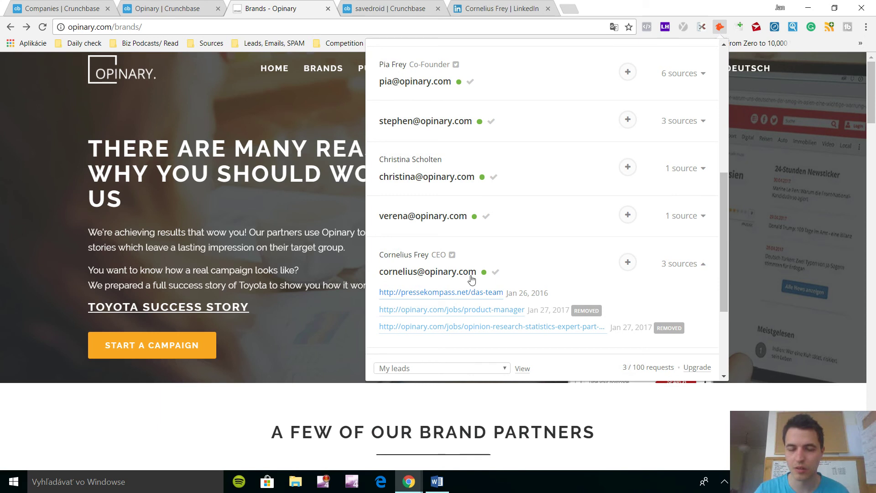
left_click_drag(478, 272, 382, 275)
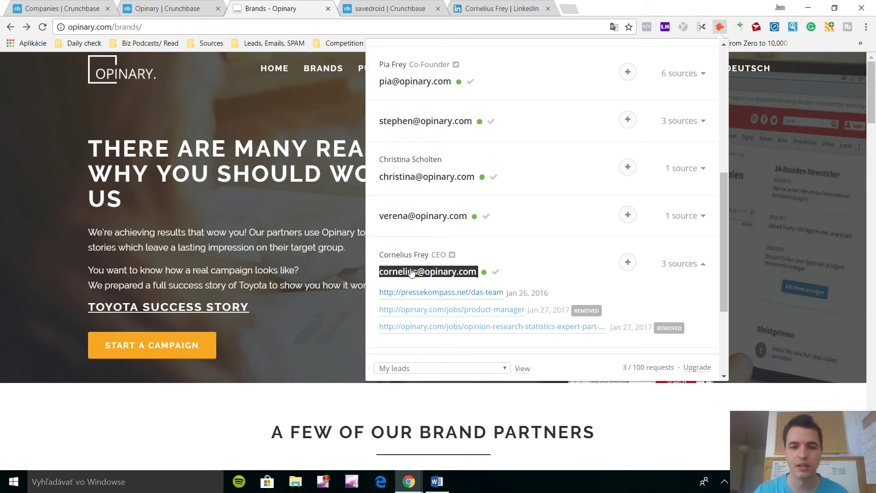
left_click(273, 201)
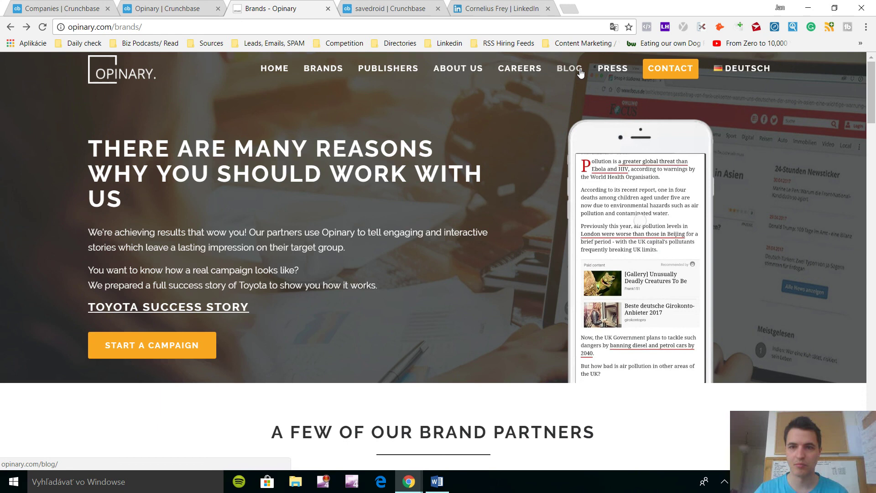
Step: View Opinary's blog, then return to the Crunchbase list of 2,048 German 11-50-employee companies
left_click(567, 70)
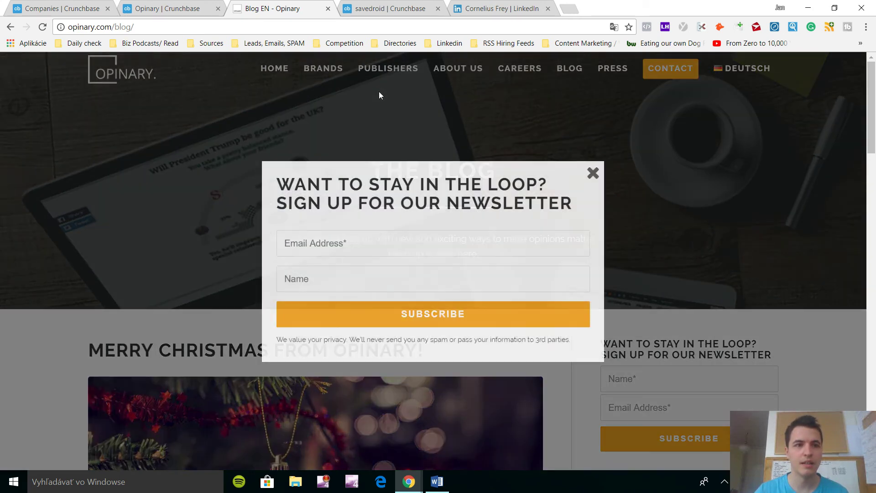
left_click(97, 5)
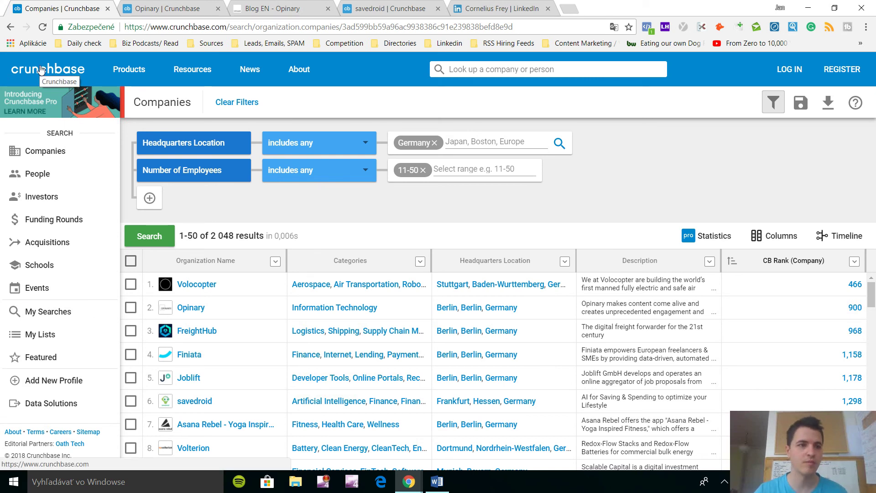
Step: From Opinary's Funding Rounds, open lead investor Project A Ventures' profile (Berlin VC, 8 exits)
left_click(40, 197)
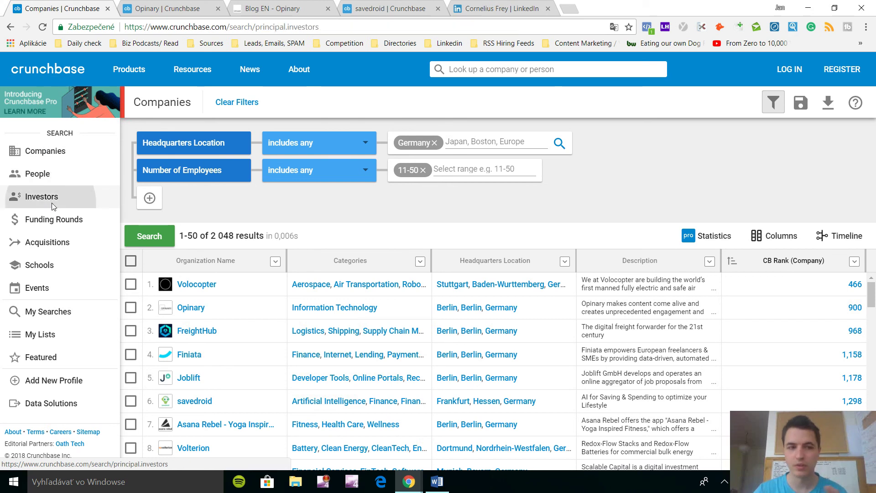
left_click(9, 26)
key("ctrl+Tab")
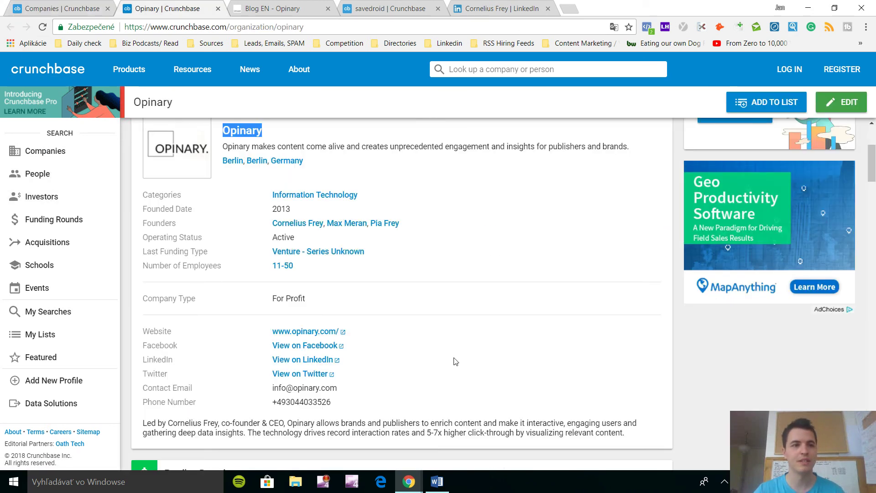
scroll(456, 360, "down", 10)
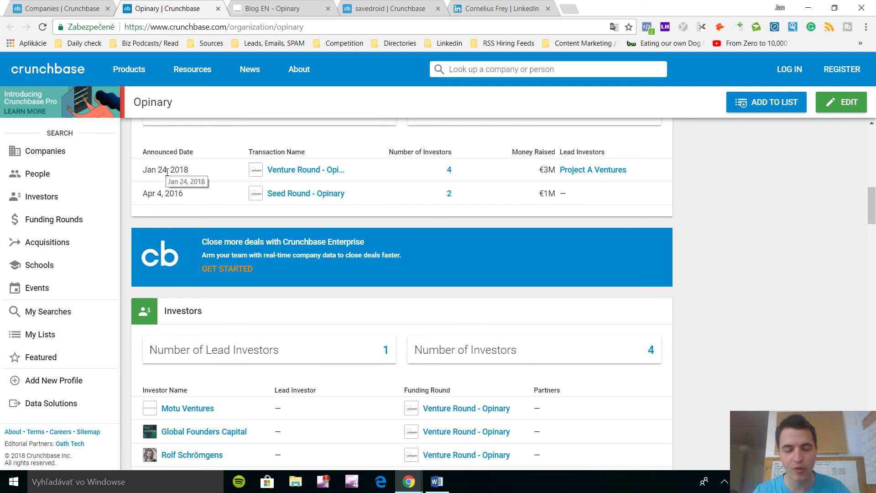
left_click(576, 172)
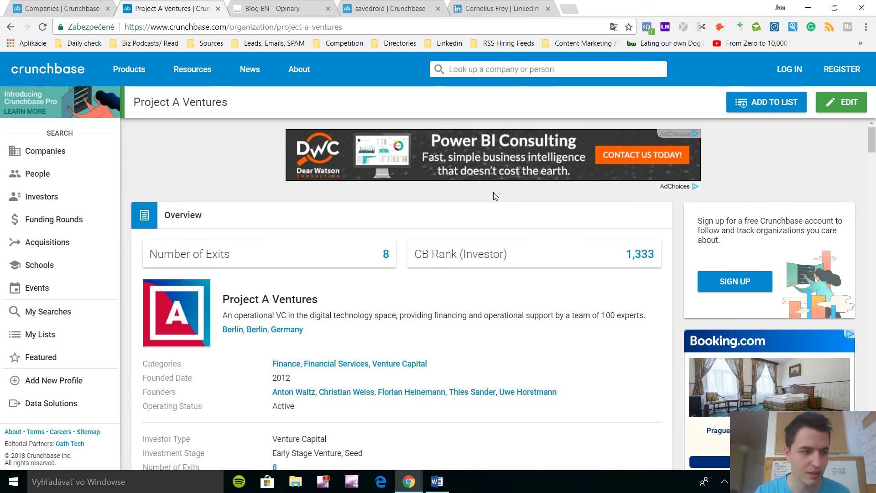
scroll(360, 328, "down", 2)
scroll(361, 327, "down", 1)
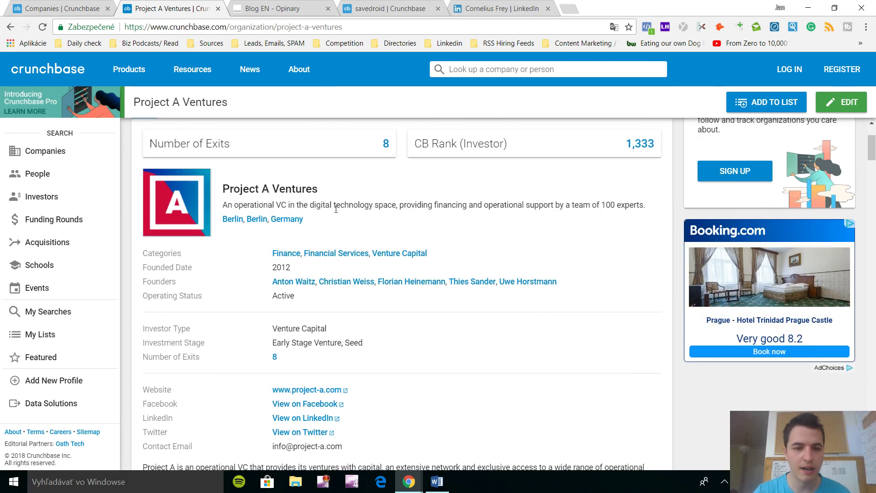